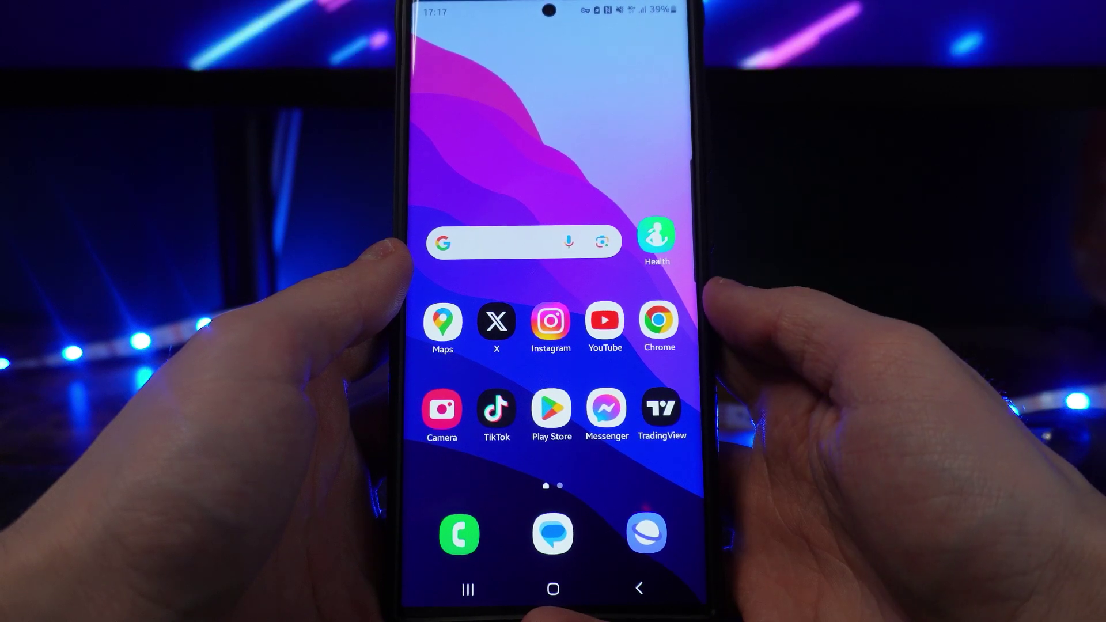
# Launch Chrome on YouTube and reload it as the desktop site.
pyautogui.click(659, 321)
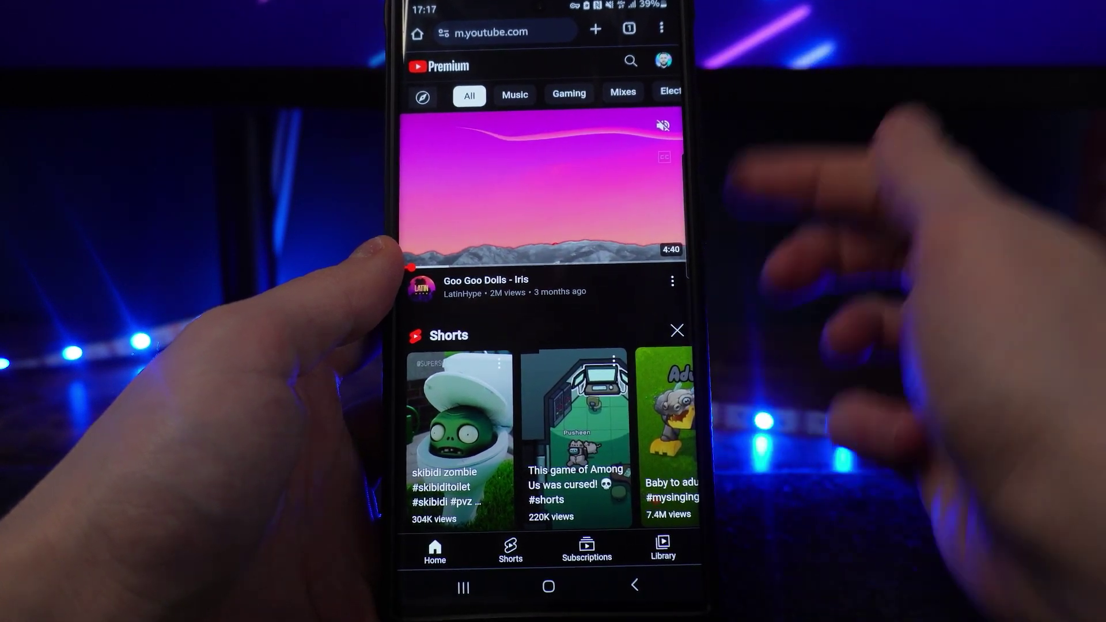
pyautogui.click(660, 30)
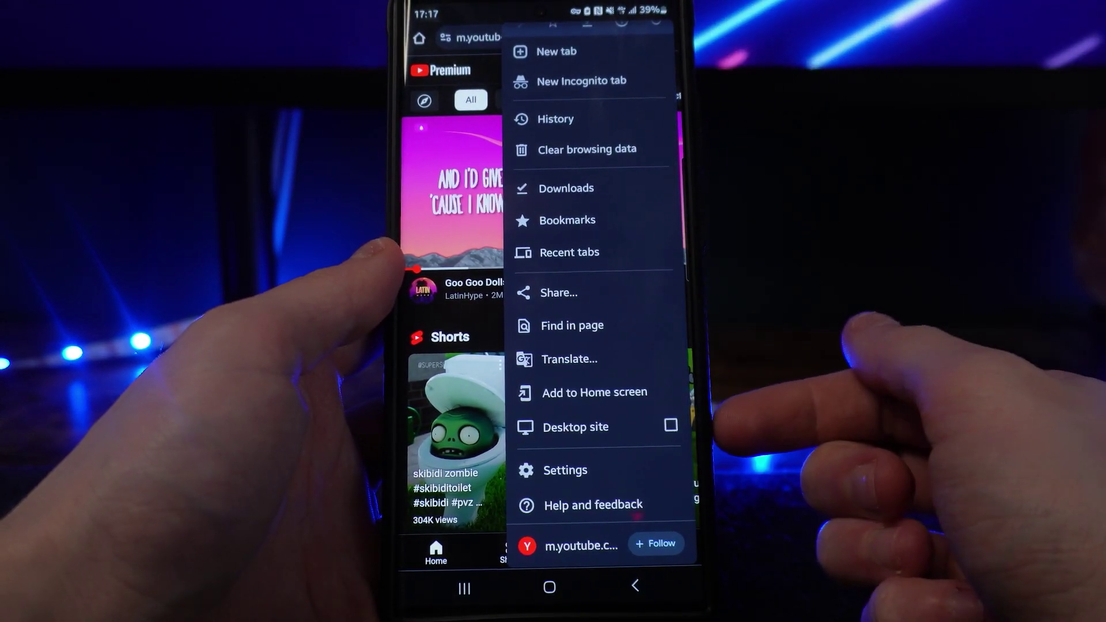
pyautogui.click(670, 426)
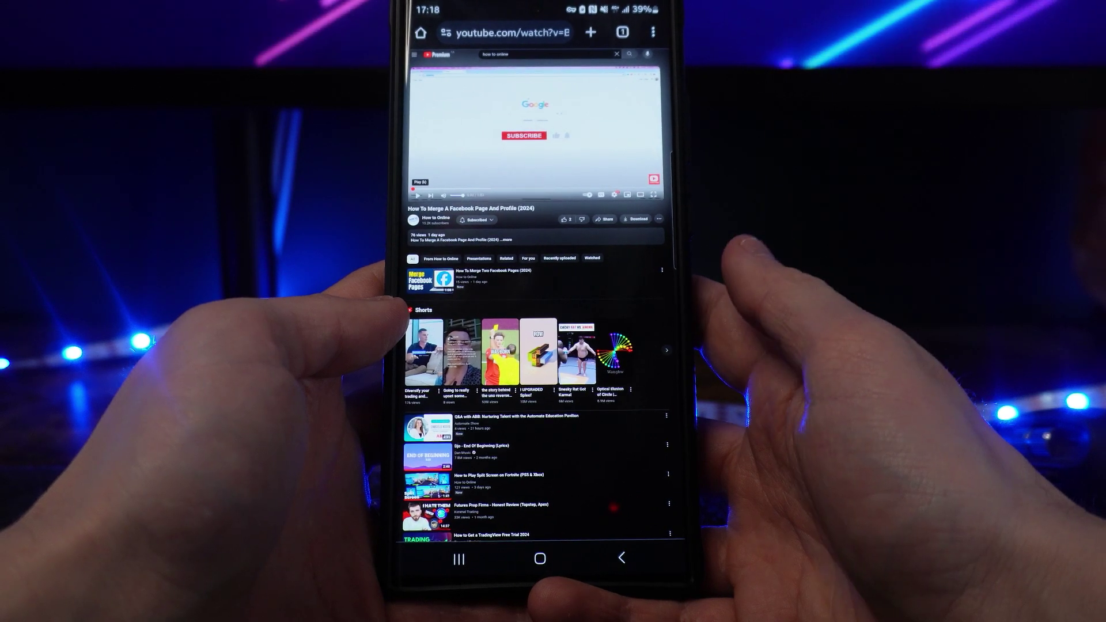
# Return to the home screen and pull down the shade showing the Facebook merge video card.
pyautogui.click(536, 558)
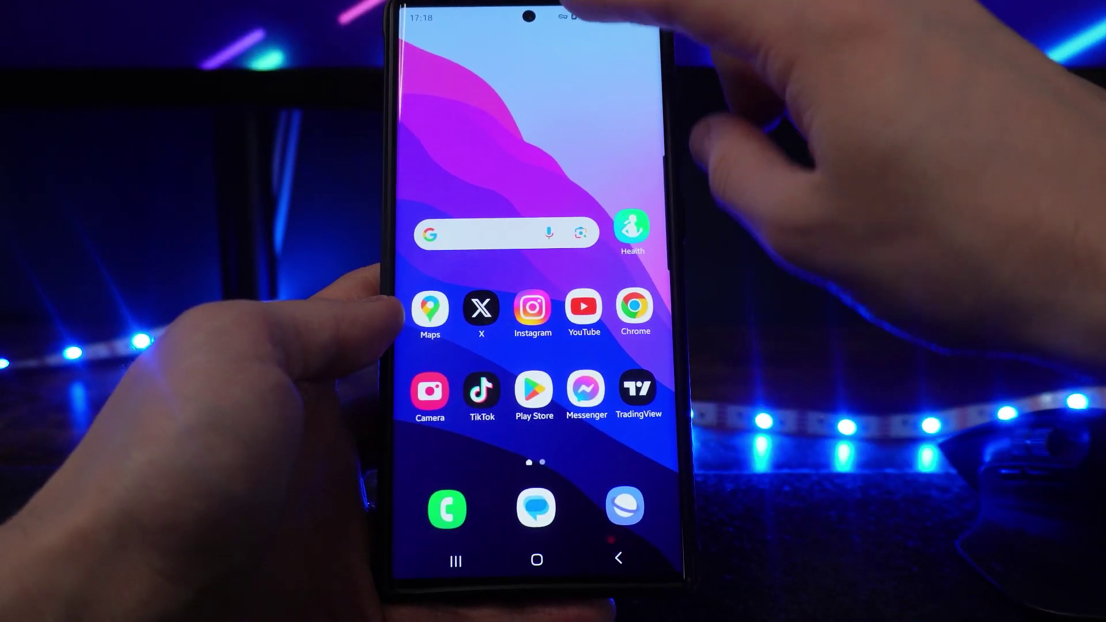
pyautogui.moveTo(553, 26); pyautogui.dragTo(570, 259)
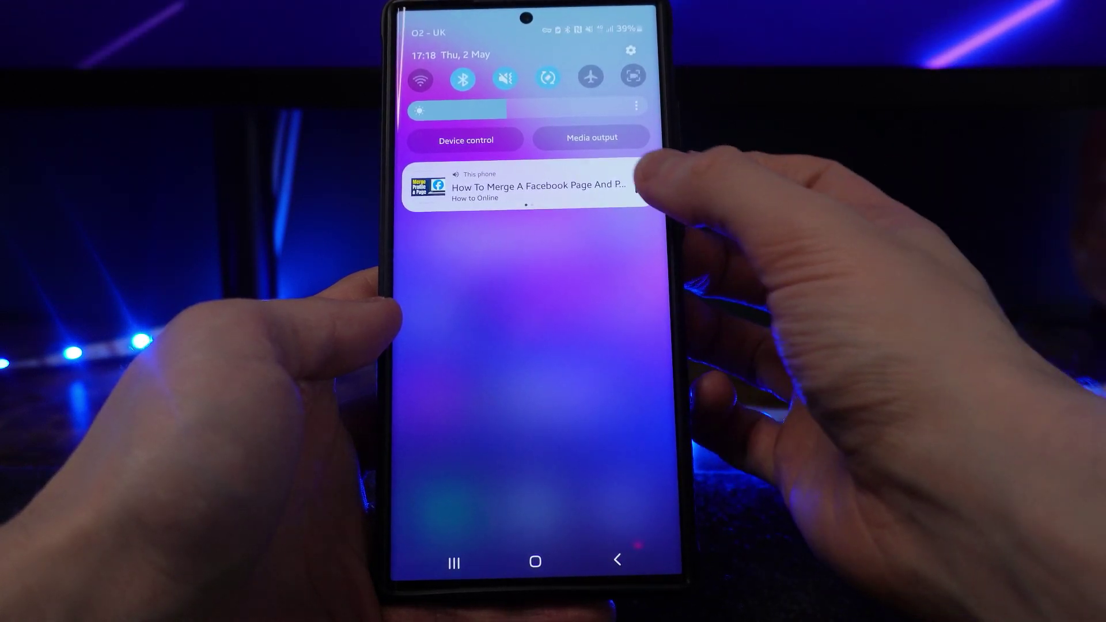
# Play and then pause the Facebook merge video from its media notification.
pyautogui.click(641, 188)
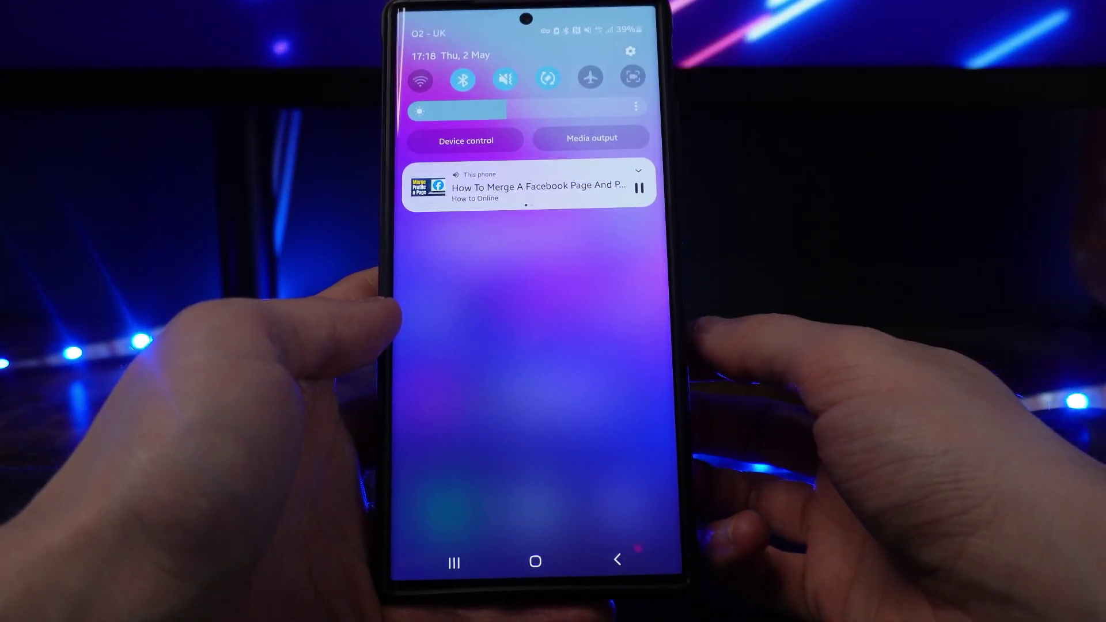
pyautogui.click(643, 187)
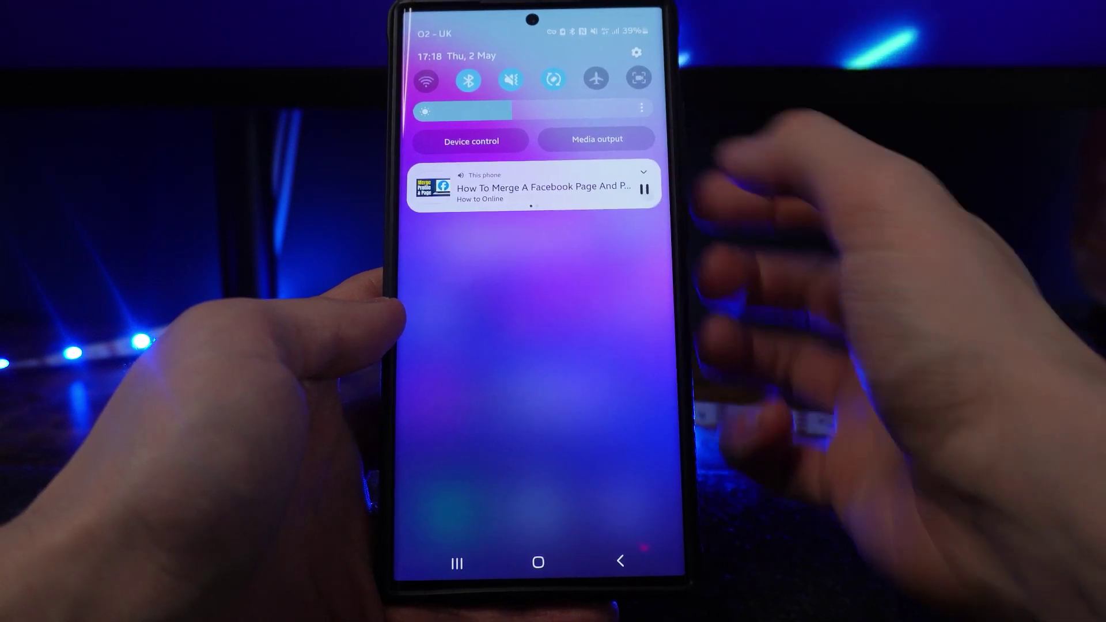